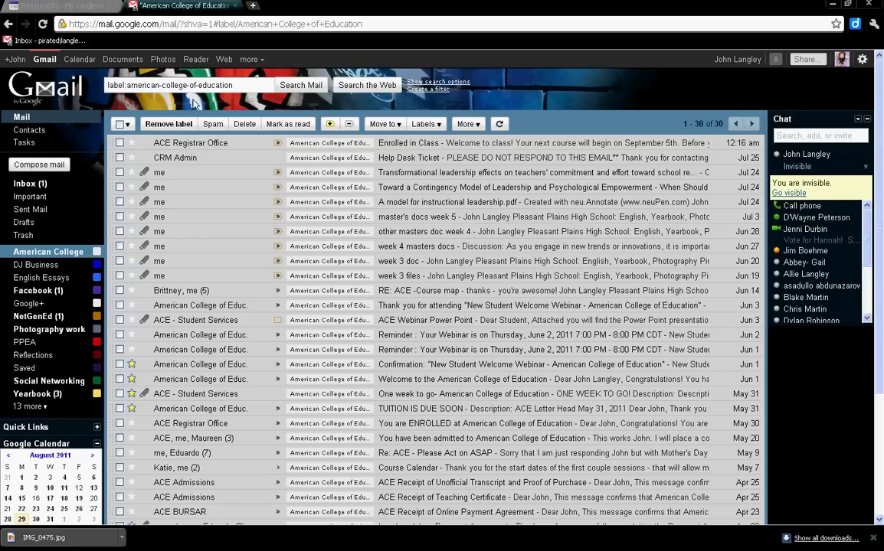
- Switch to Google Sites, start a new blank-template site, and name it with the teacher's title and surname followed by "Photography Blog"
left_click(262, 62)
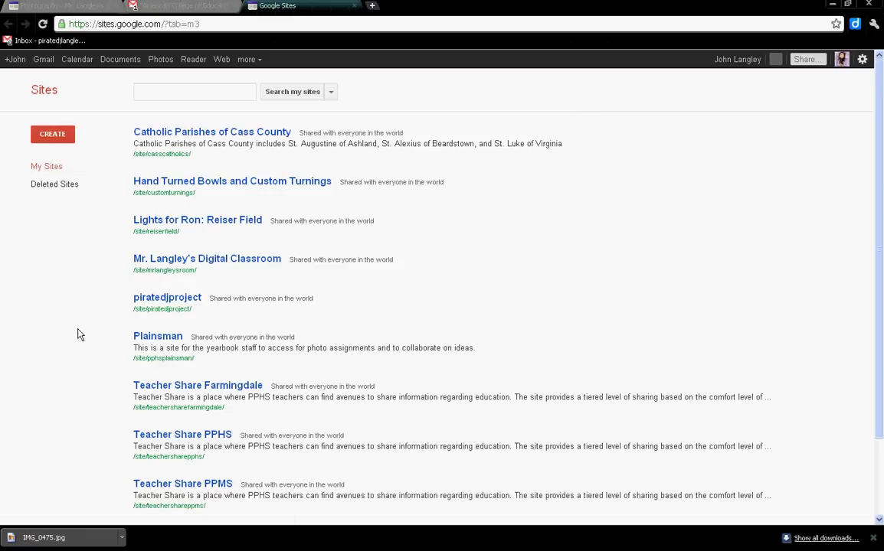
left_click(54, 136)
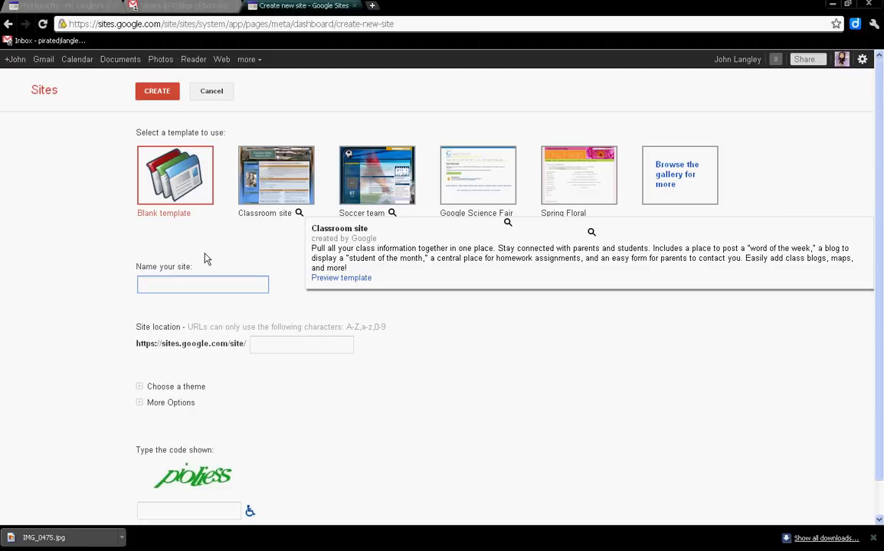
left_click(187, 282)
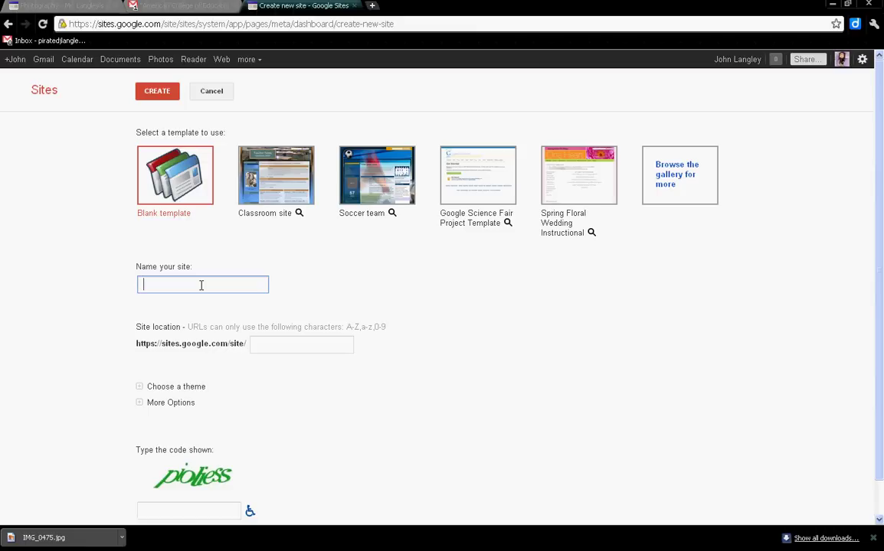
type("Mr. Langley's Phto")
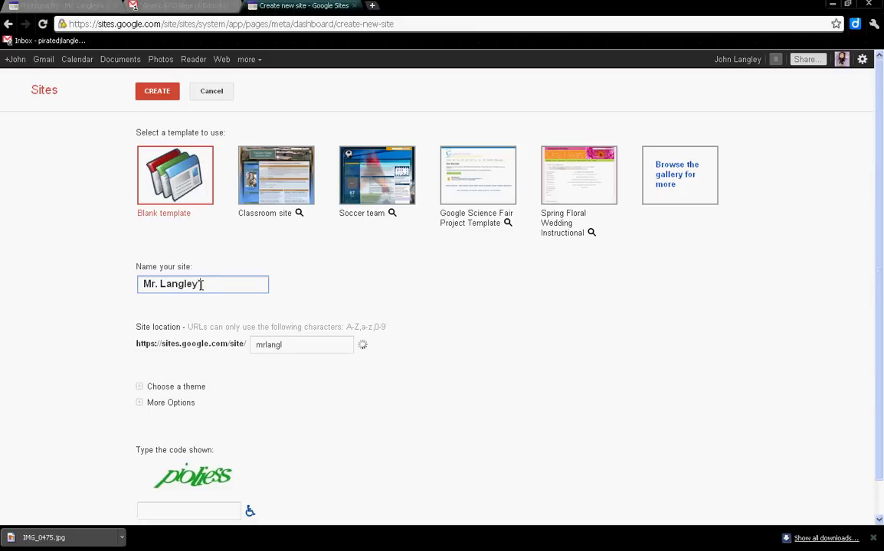
key("BackSpace")
type("otography ")
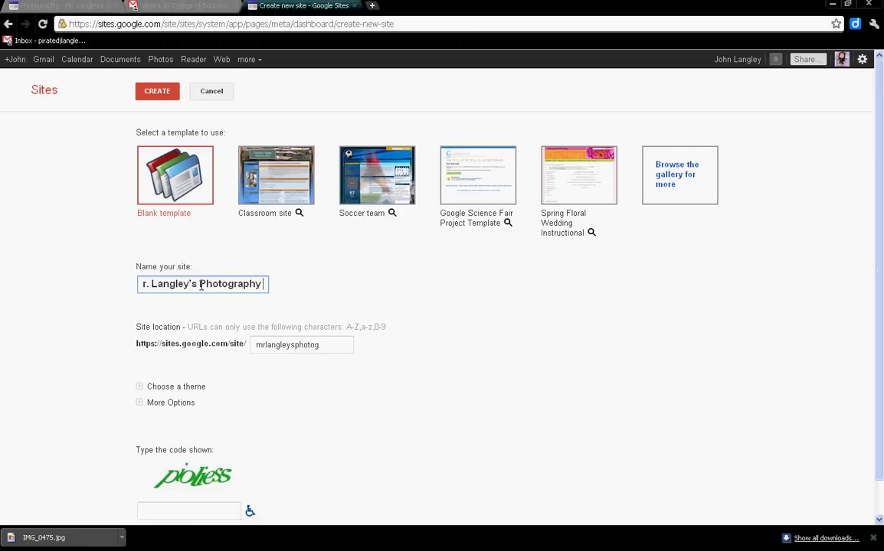
type("Blog")
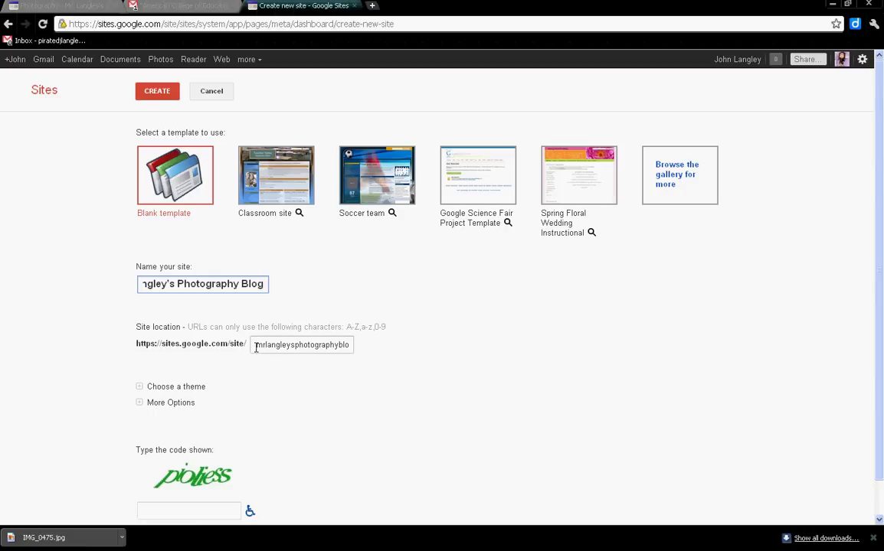
- Replace the suggested site location with the custom address text copied from the open Notepad note
left_click_drag(255, 345, 401, 347)
key("BackSpace")
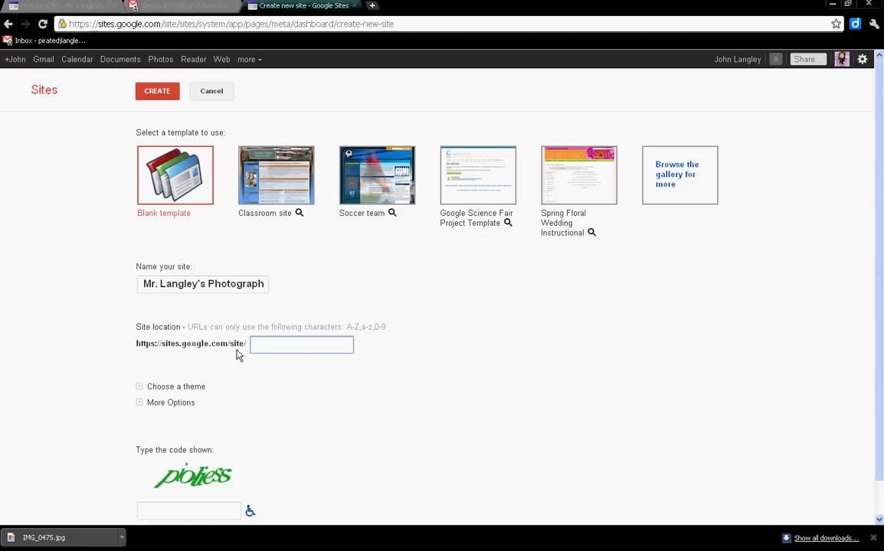
key("alt+Tab")
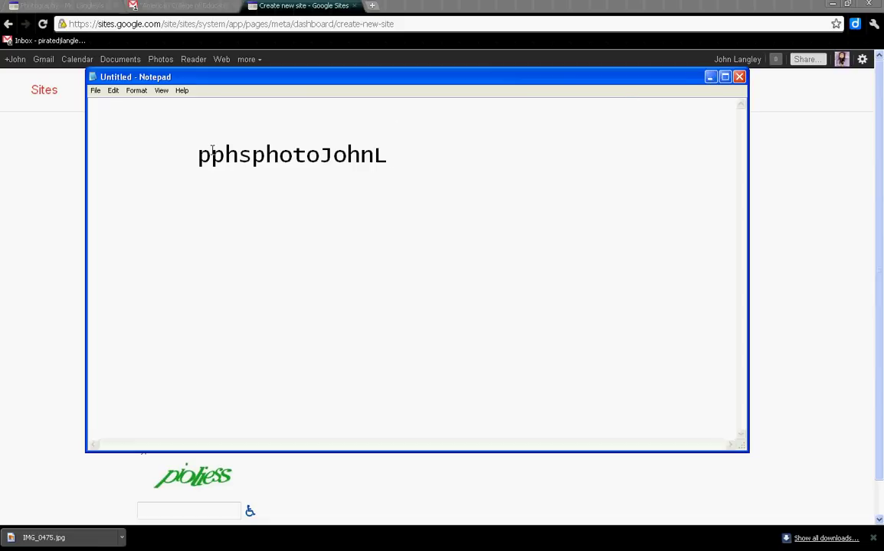
left_click_drag(199, 154, 401, 151)
key("ctrl+c")
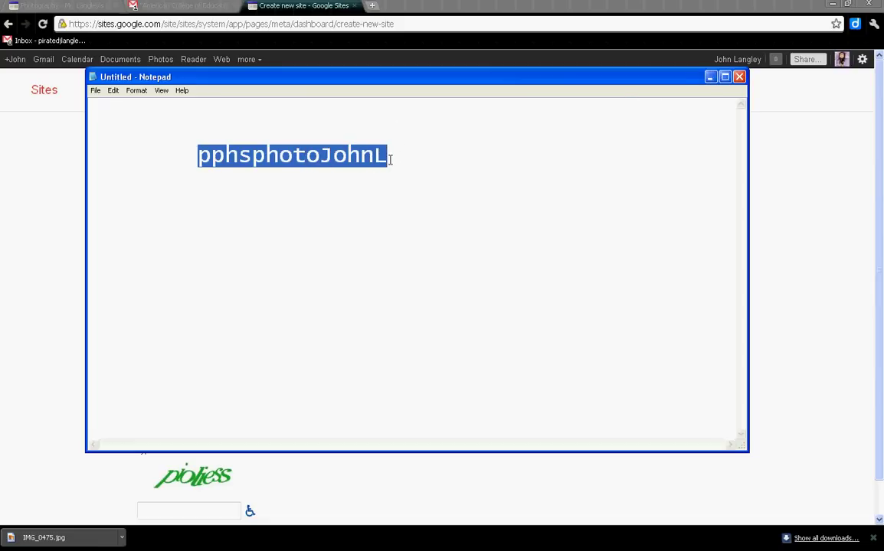
left_click(709, 77)
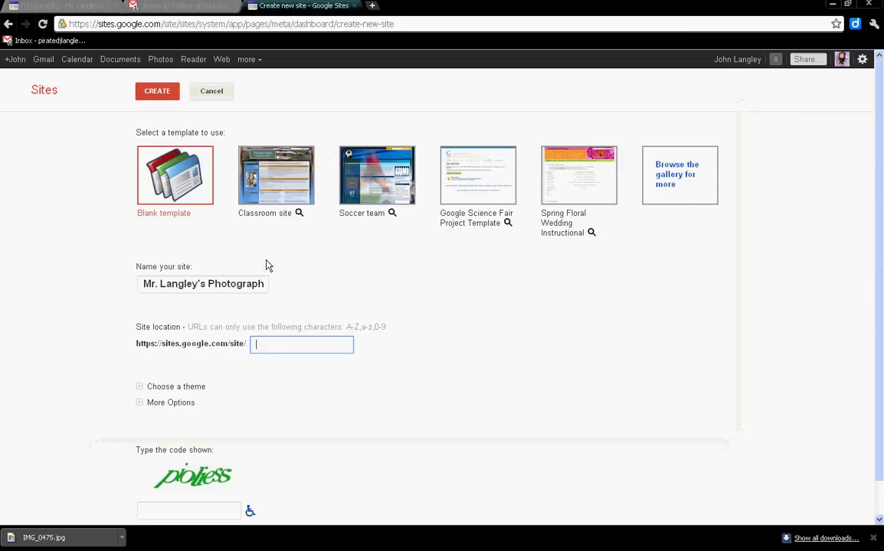
key("ctrl+v")
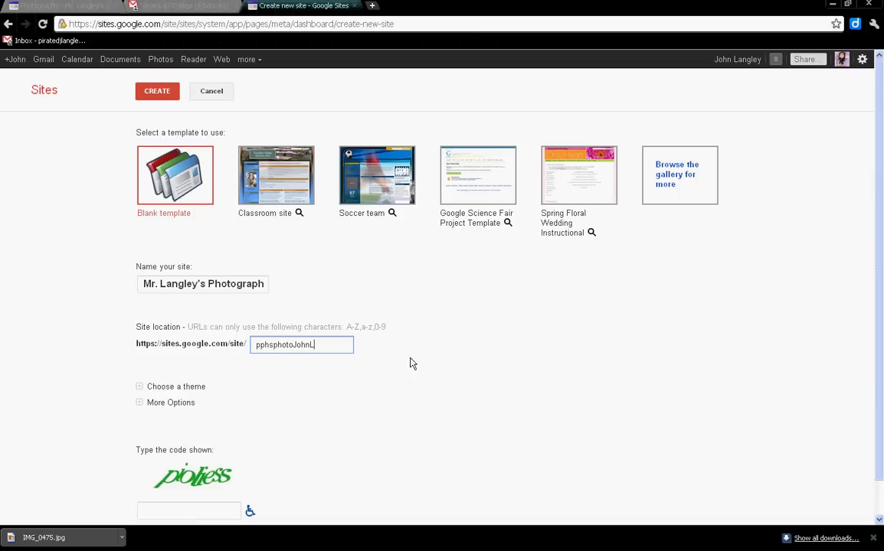
- Enter the verification code shown in the image and create the site
left_click_drag(880, 289, 803, 356)
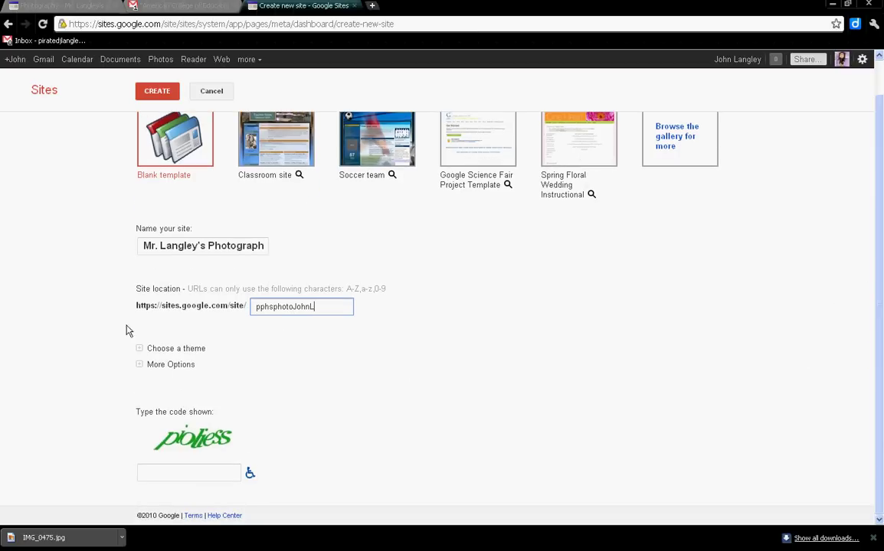
left_click(215, 330)
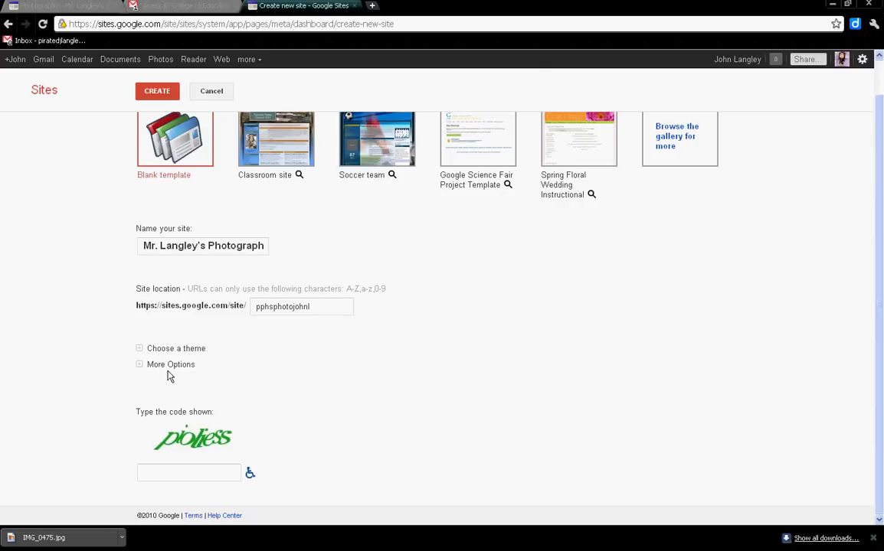
left_click(170, 472)
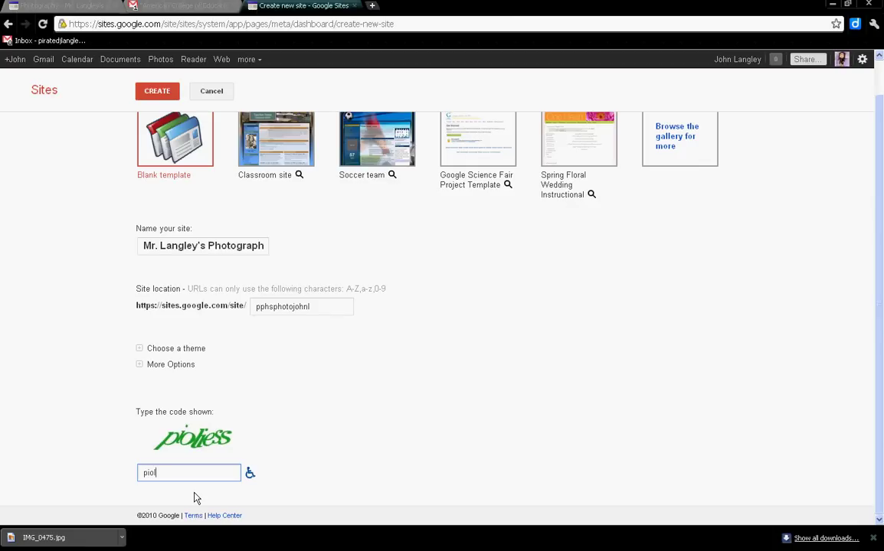
key("Return")
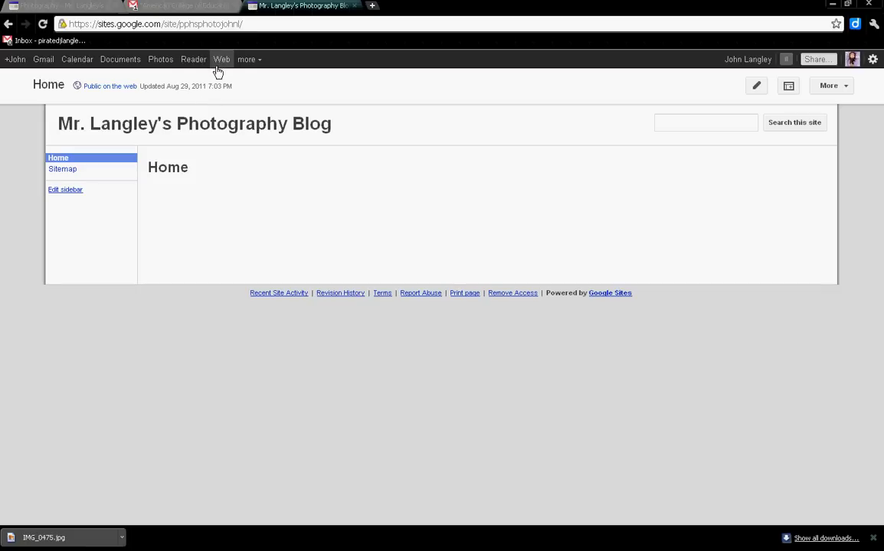
left_click(244, 24)
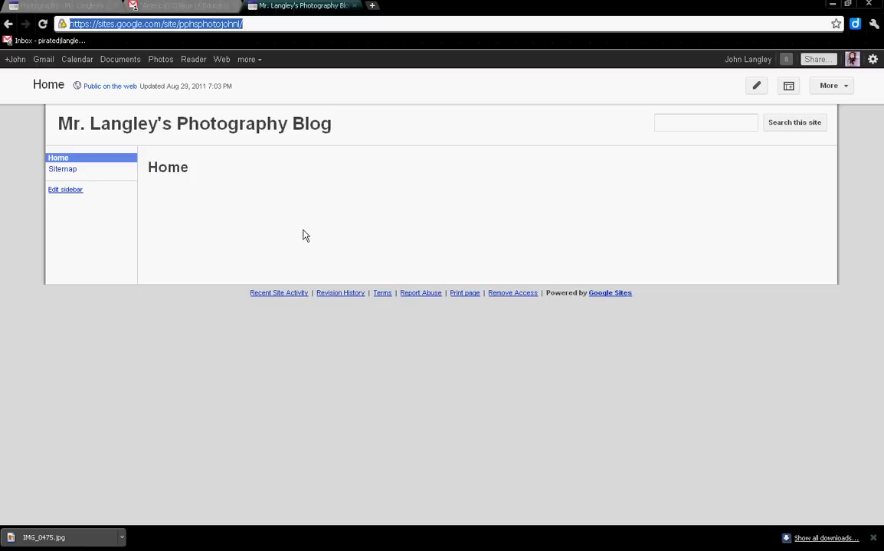
left_click(330, 184)
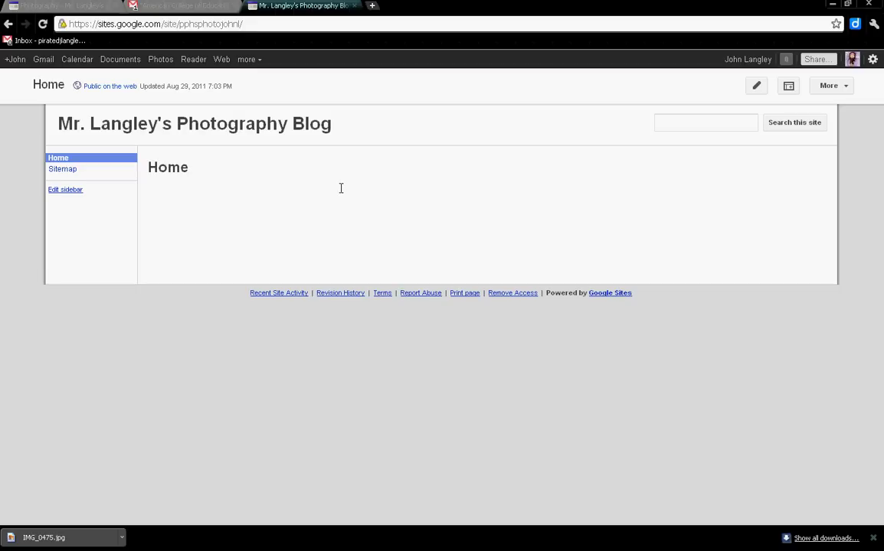
- Create a new page named "1st candids" with the Web Page template, placed at the top level
left_click(789, 87)
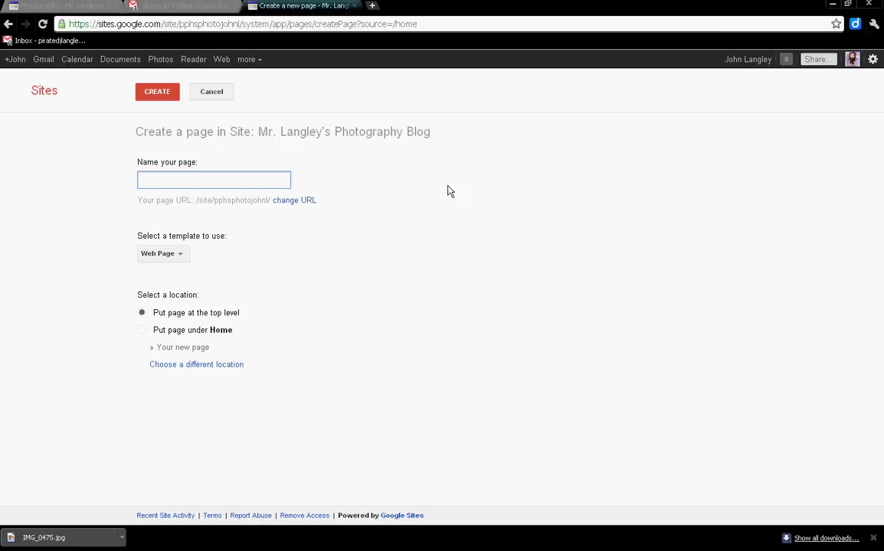
type("1st ")
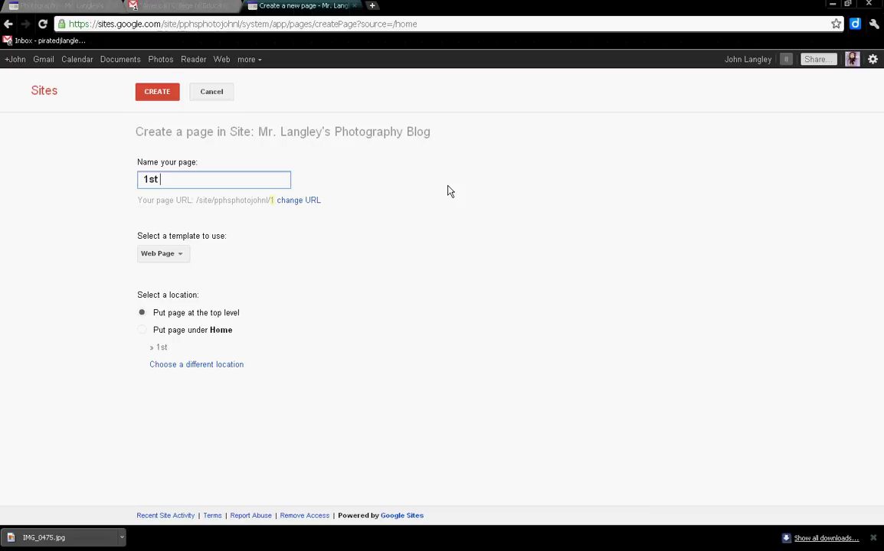
type("candids")
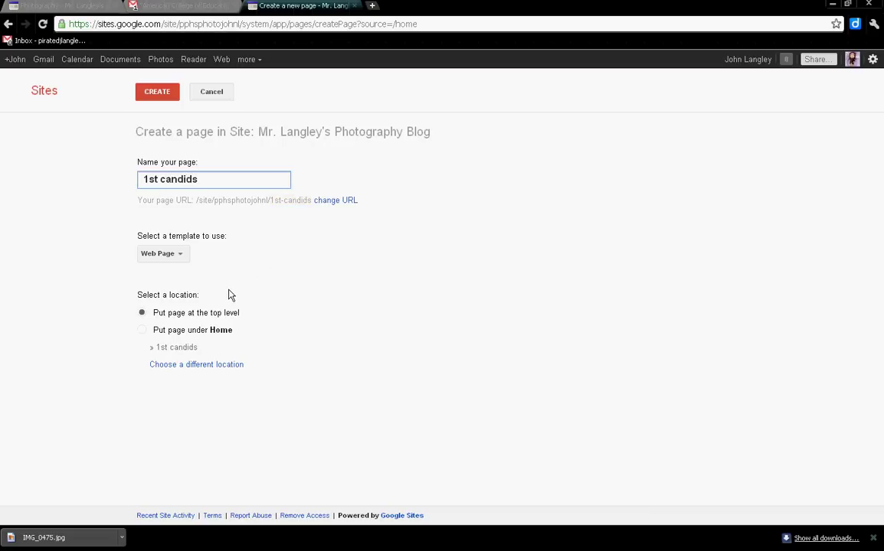
left_click(142, 331)
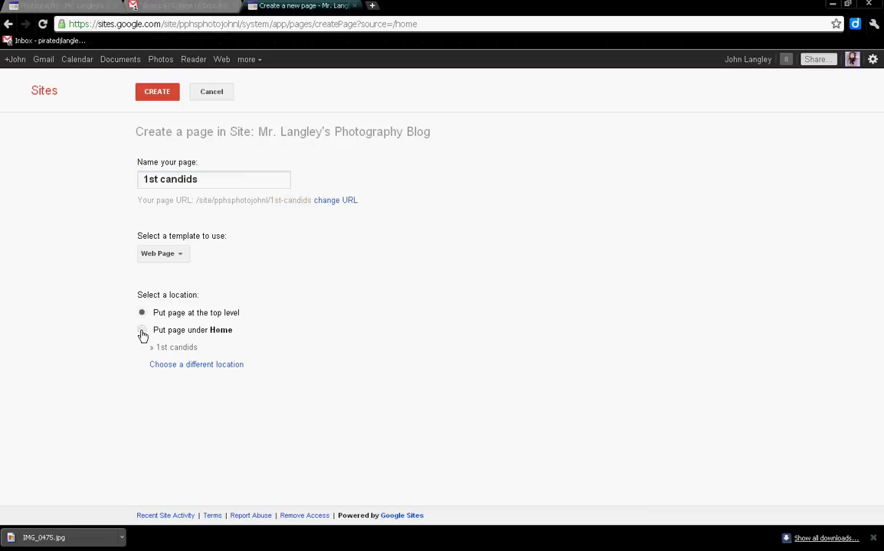
left_click(142, 334)
left_click(142, 312)
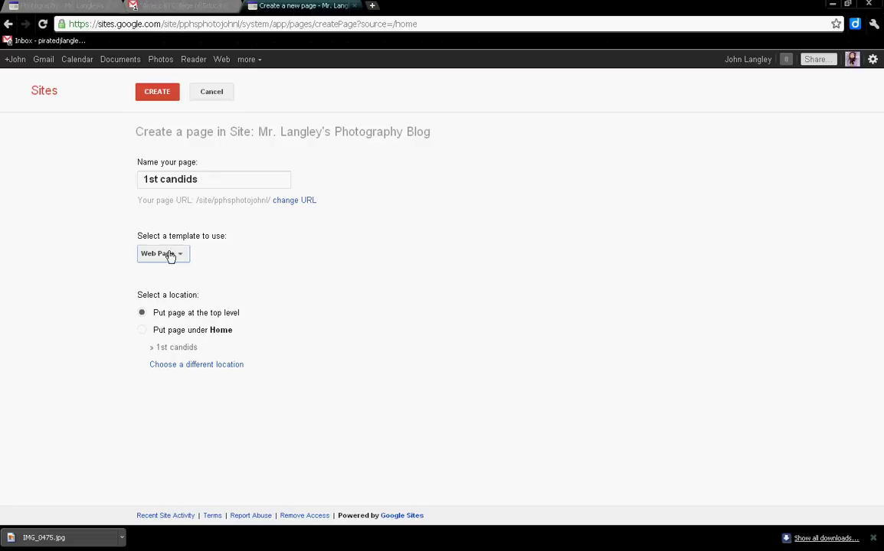
left_click(159, 93)
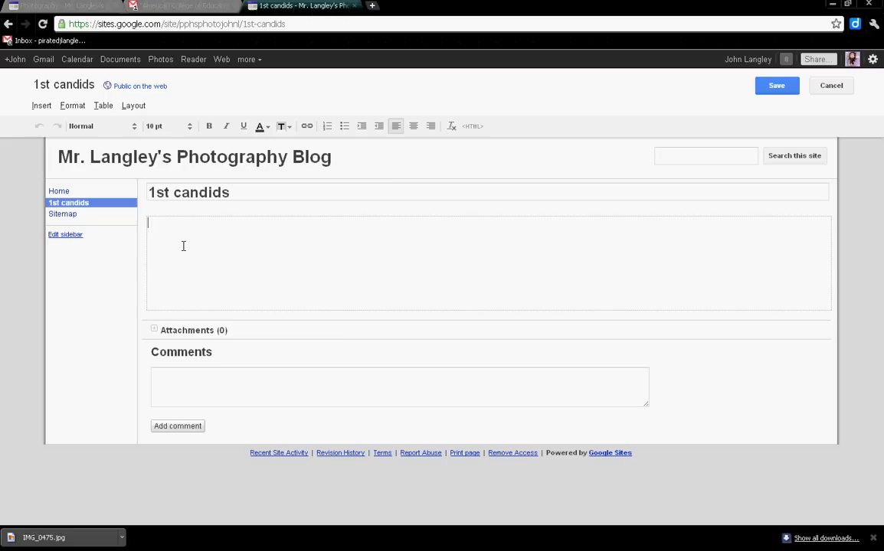
- Insert the first Picasa photo from the "1st Project" album into the body of the 1st candids page
left_click(35, 107)
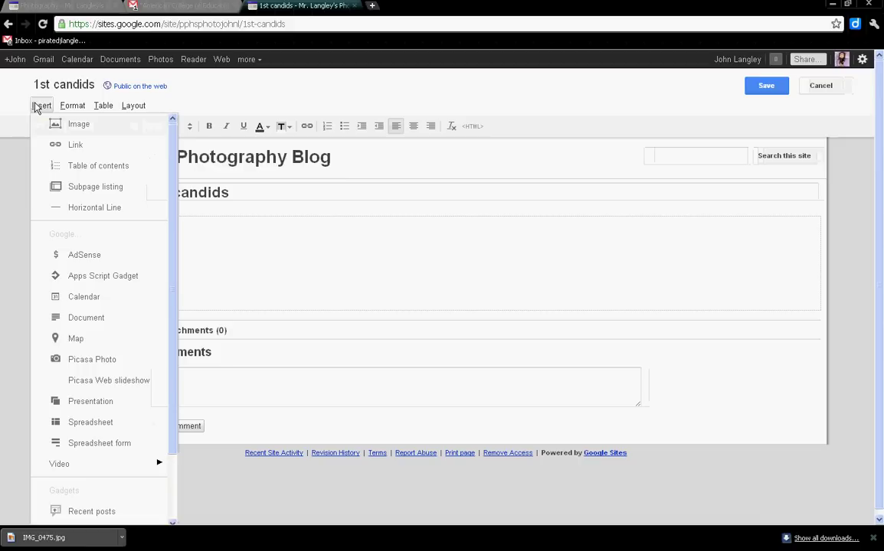
left_click(82, 361)
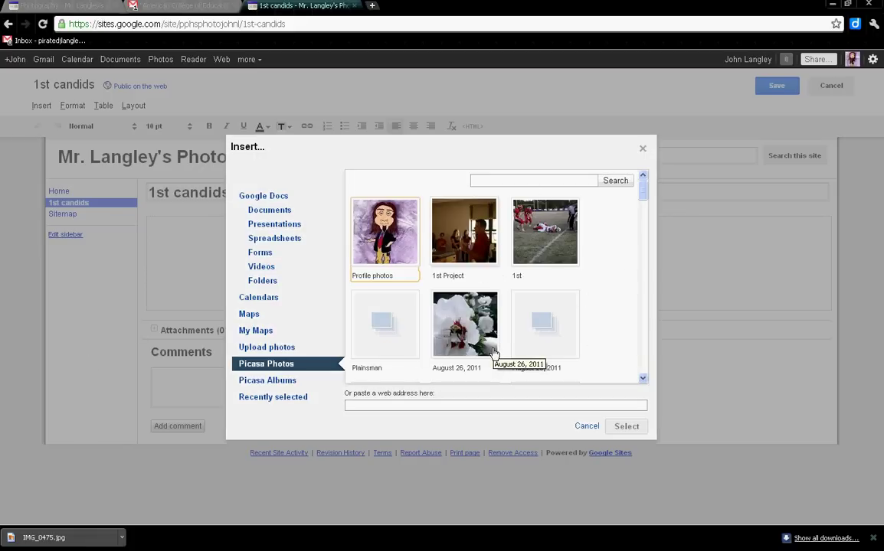
left_click(448, 219)
left_click(373, 219)
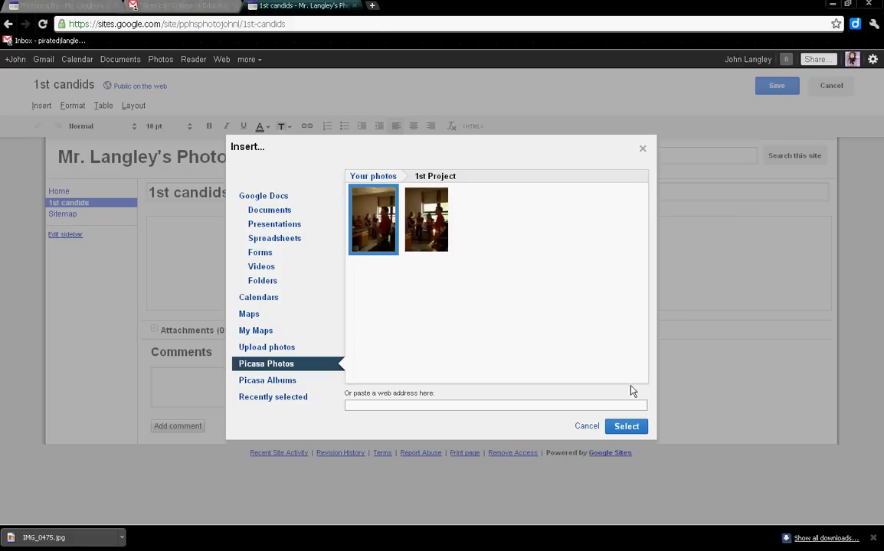
left_click(626, 426)
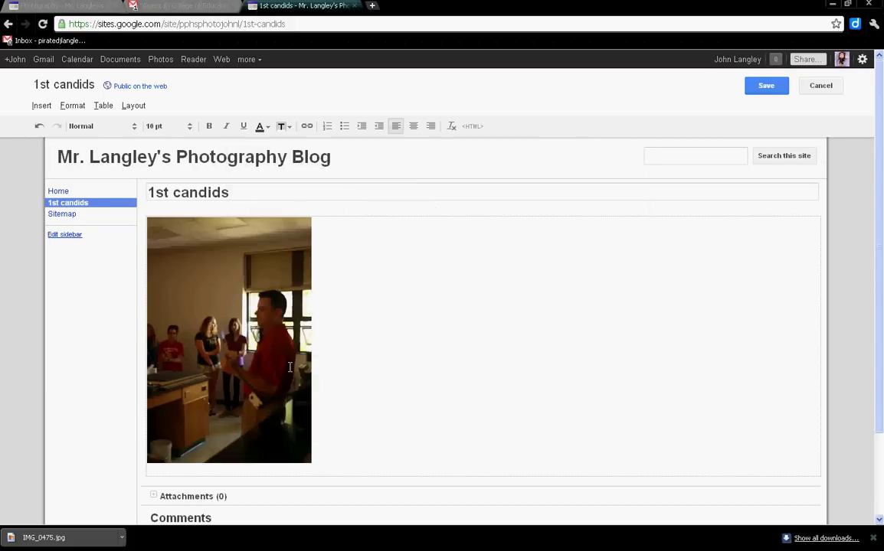
- Add the placeholder text "dfdfddfdf" on a new line below the photo and save the page
key("Return")
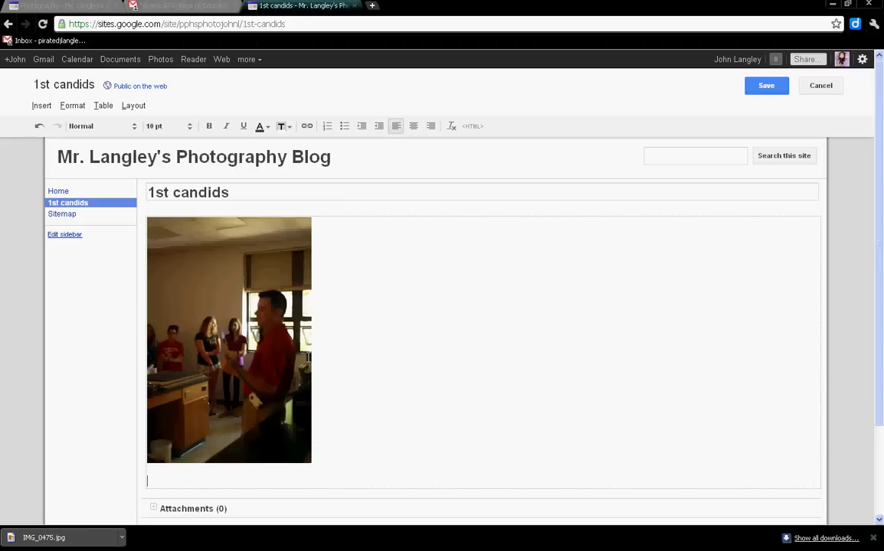
type("dfdfddfdf")
left_click(753, 90)
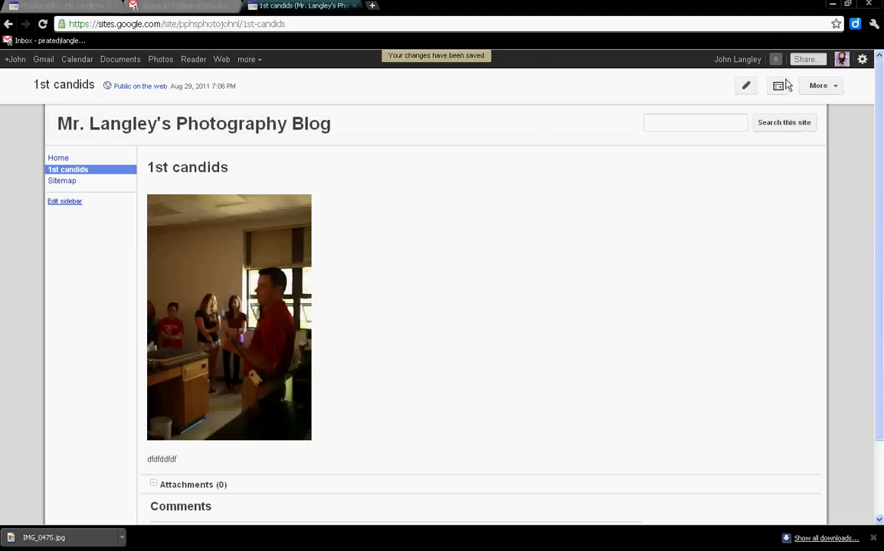
- Reopen the 1st candids page for editing and add blank space below the placeholder text
left_click(746, 88)
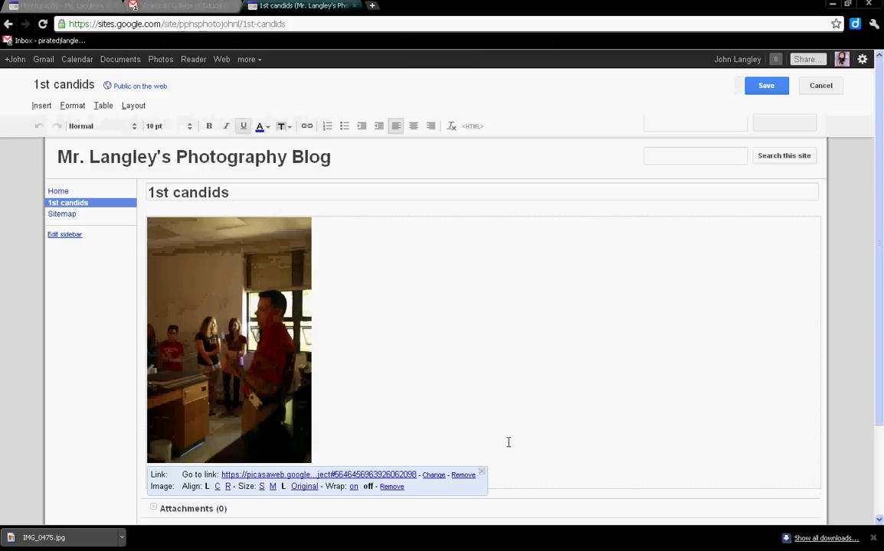
left_click(507, 442)
type("dfdfddfdf")
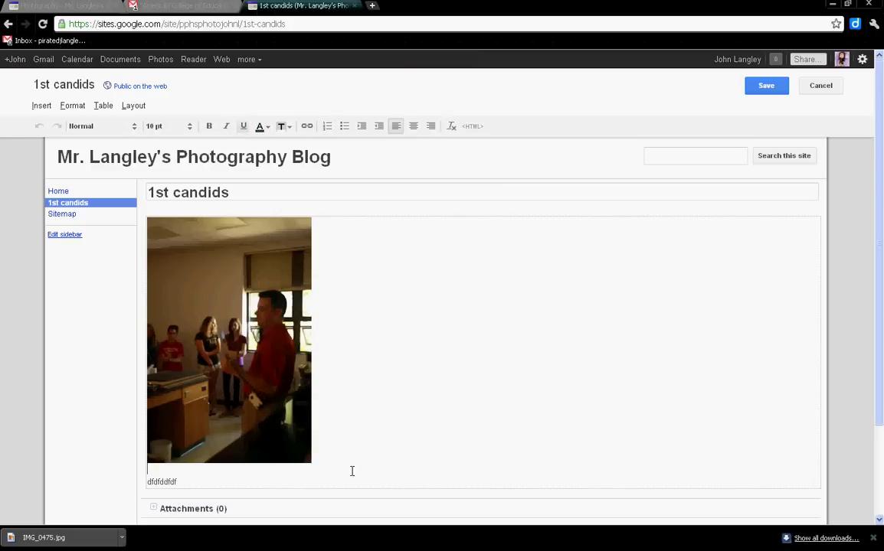
key("Return")
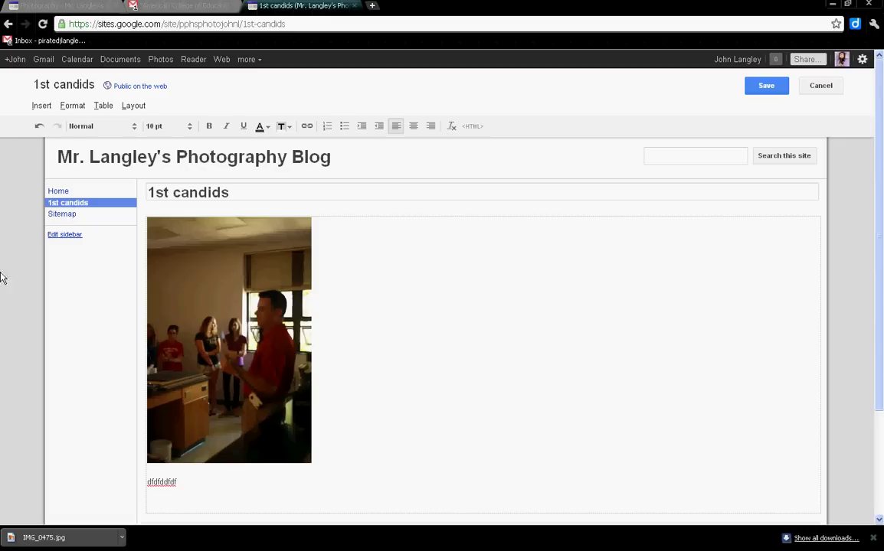
- Insert the second Picasa photo from the "1st Project" album into the 1st candids page
left_click(42, 105)
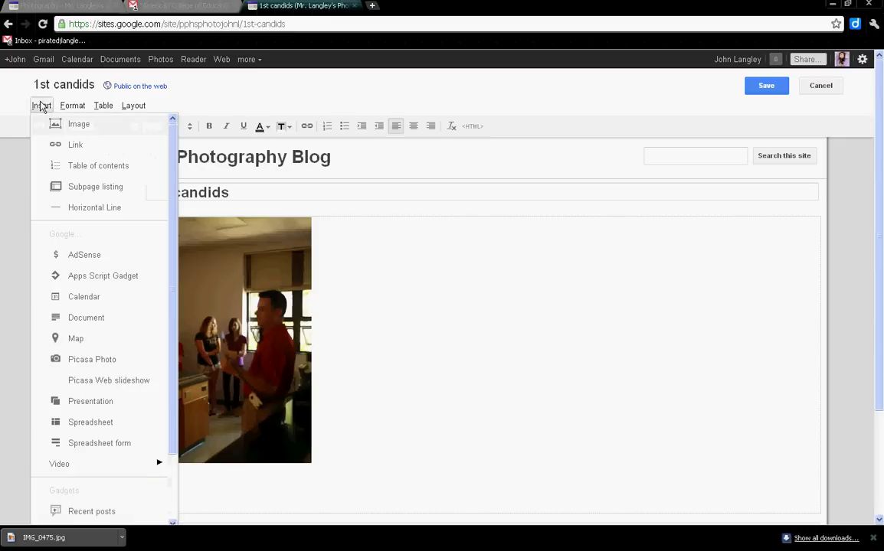
left_click(111, 360)
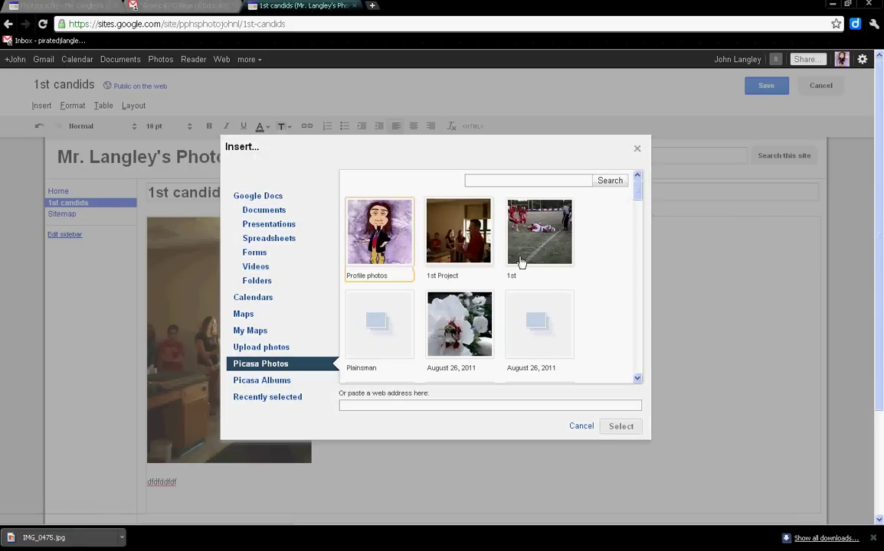
left_click(471, 237)
left_click(430, 228)
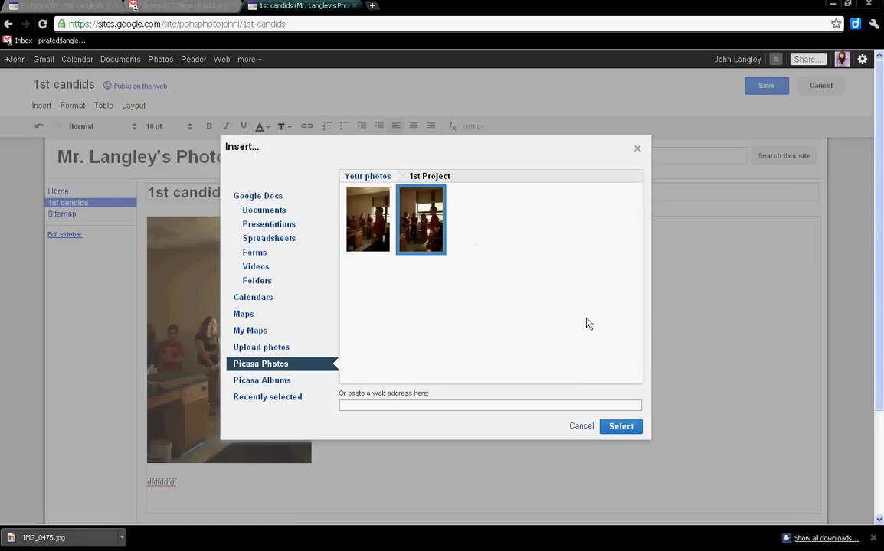
left_click(620, 427)
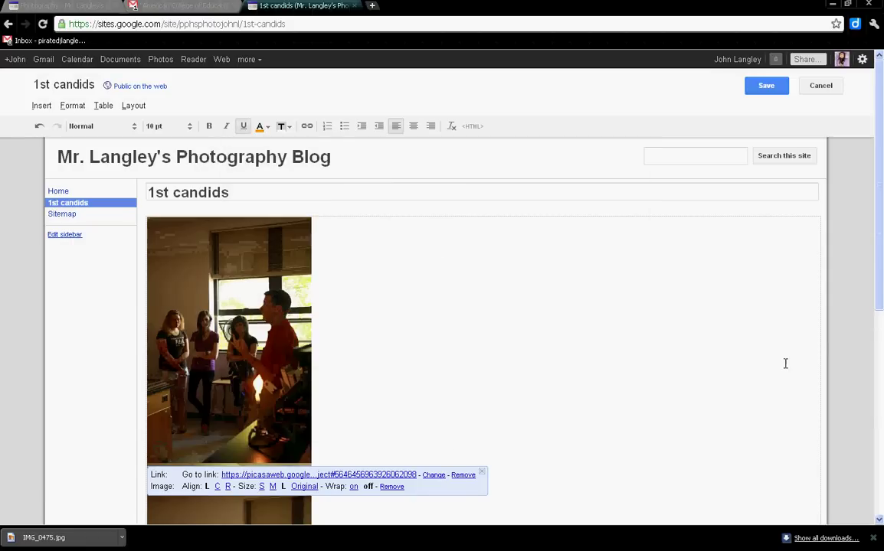
- Add blank space between the two photos, enter the placeholder text "dfdf" there, and save the page
left_click_drag(878, 291, 840, 410)
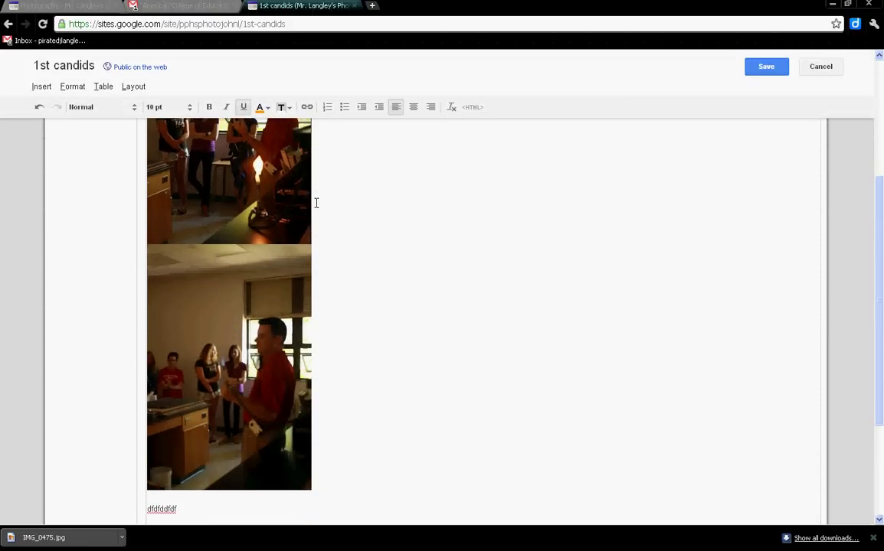
left_click(245, 195)
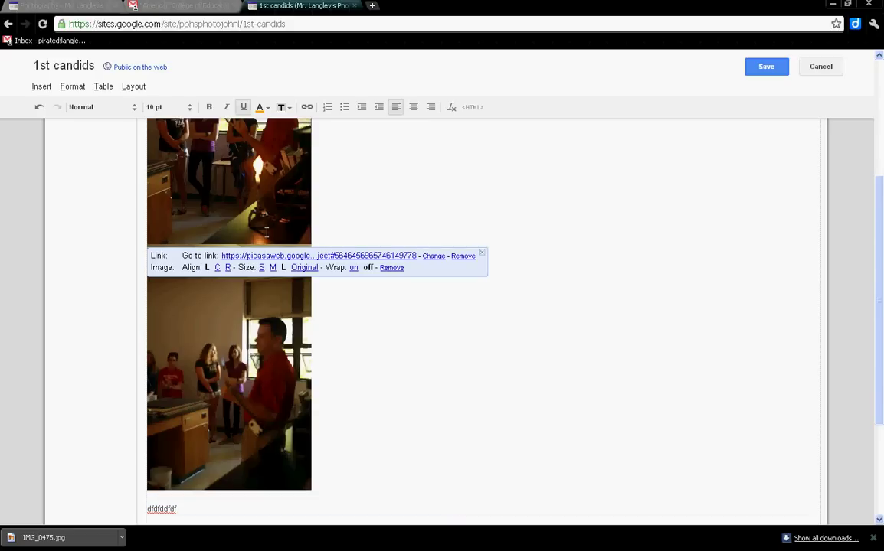
key("Down")
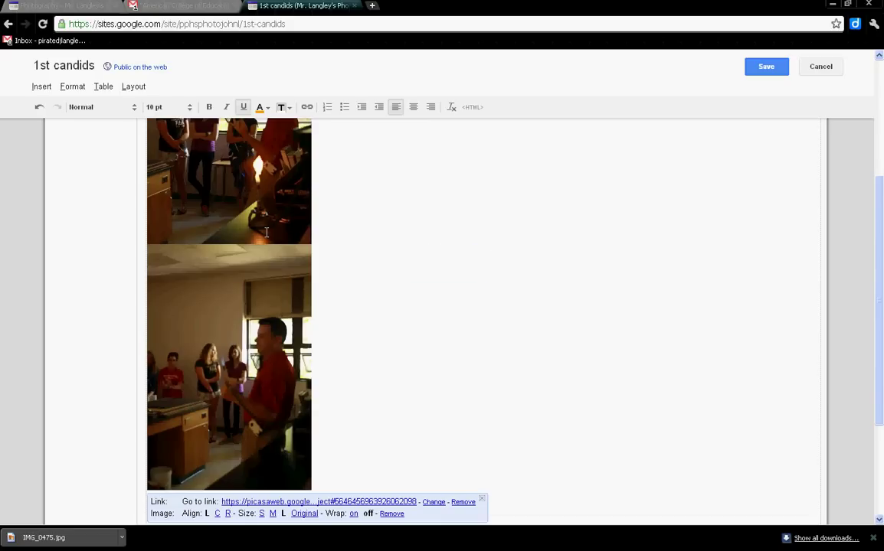
key("Return")
key("Return")
key("Return")
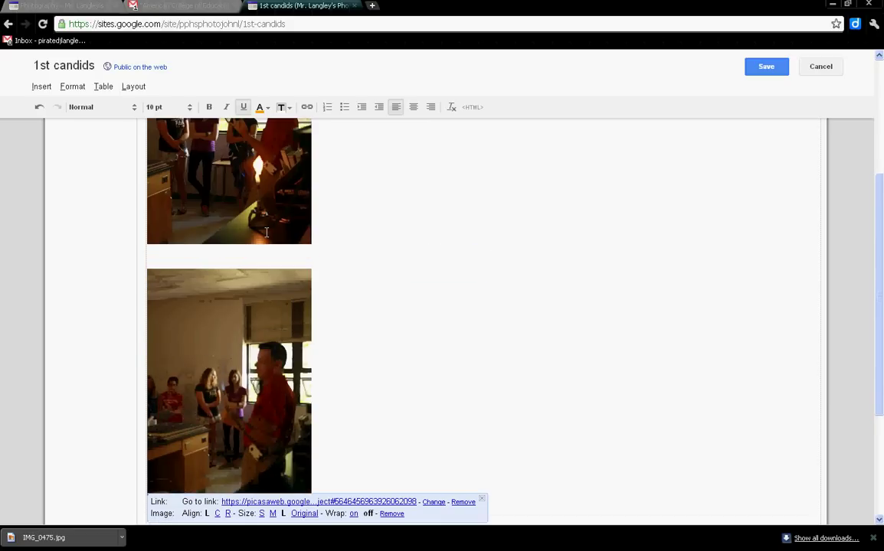
left_click(167, 262)
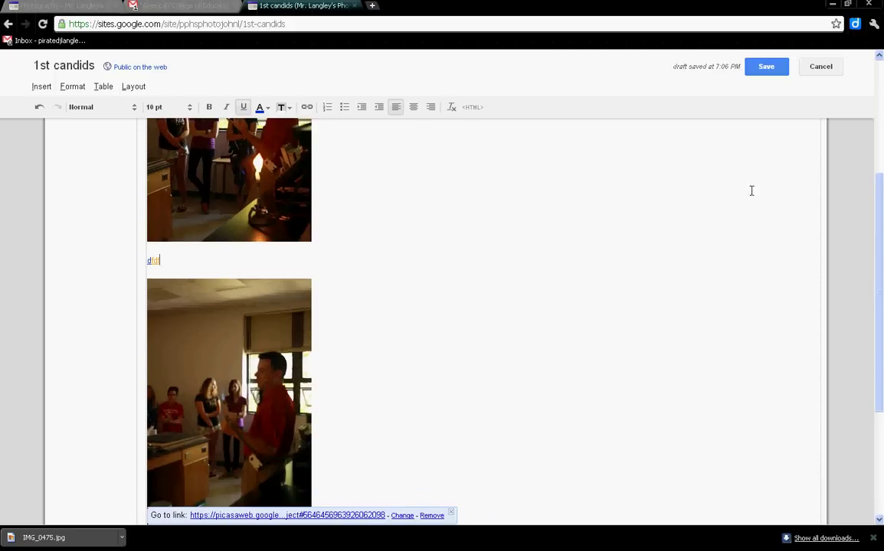
left_click(764, 68)
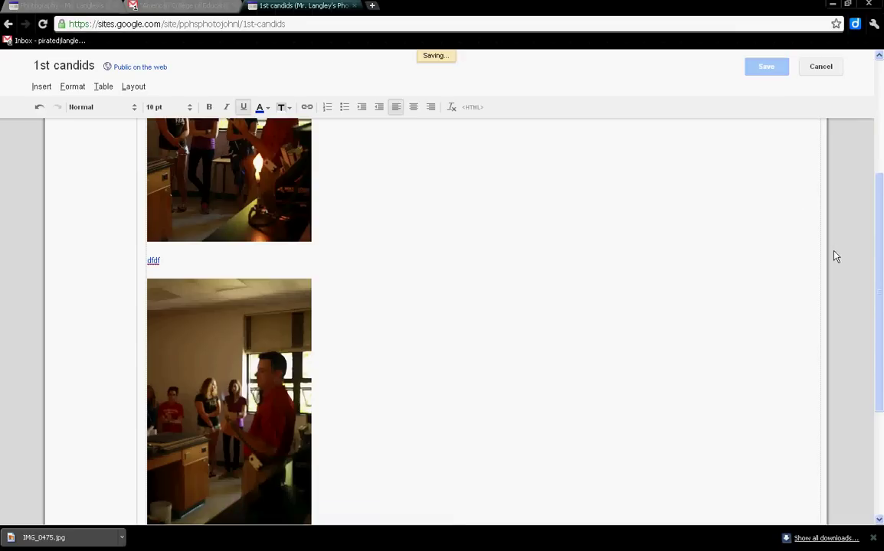
left_click_drag(880, 268, 882, 156)
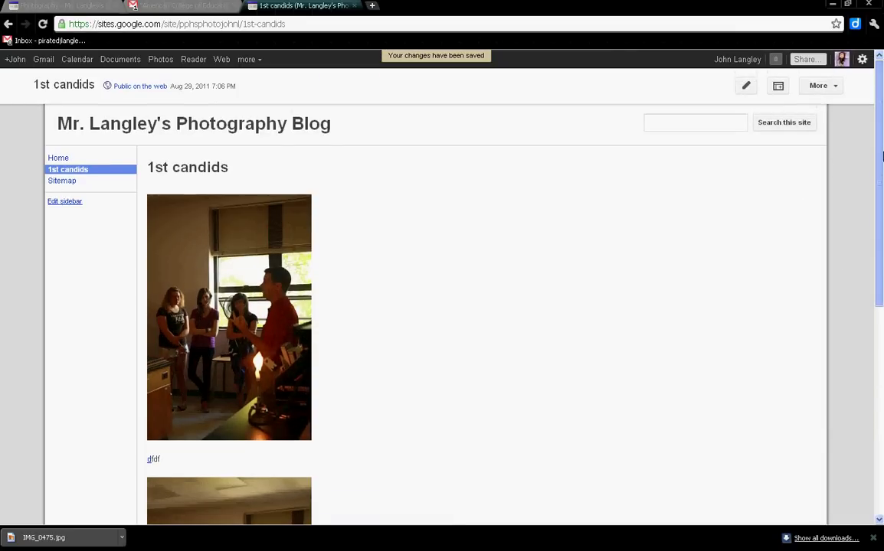